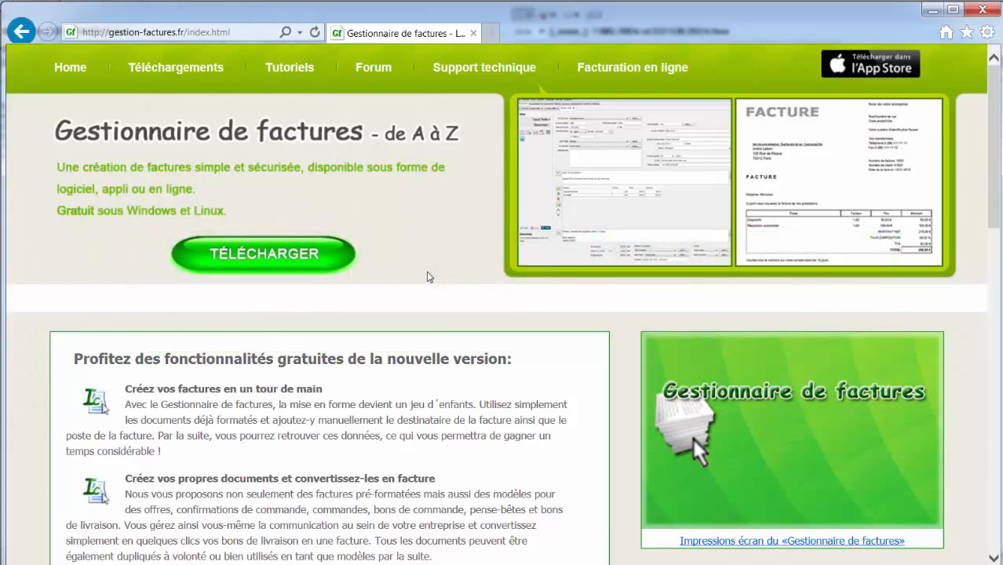
Step: From the Téléchargements page, download and run the Windows installer rv_install_V2.10.40.exe
click(263, 253)
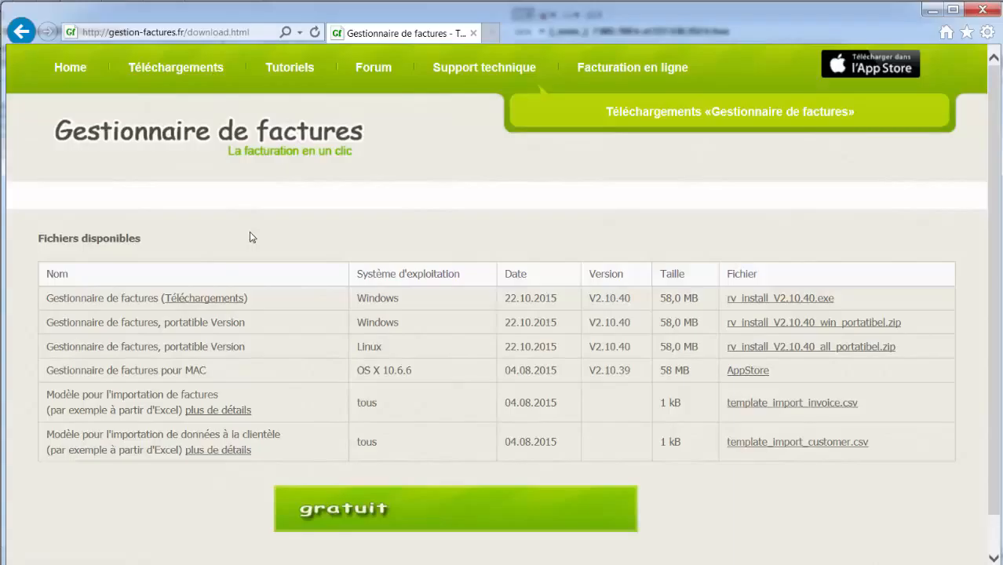
click(228, 302)
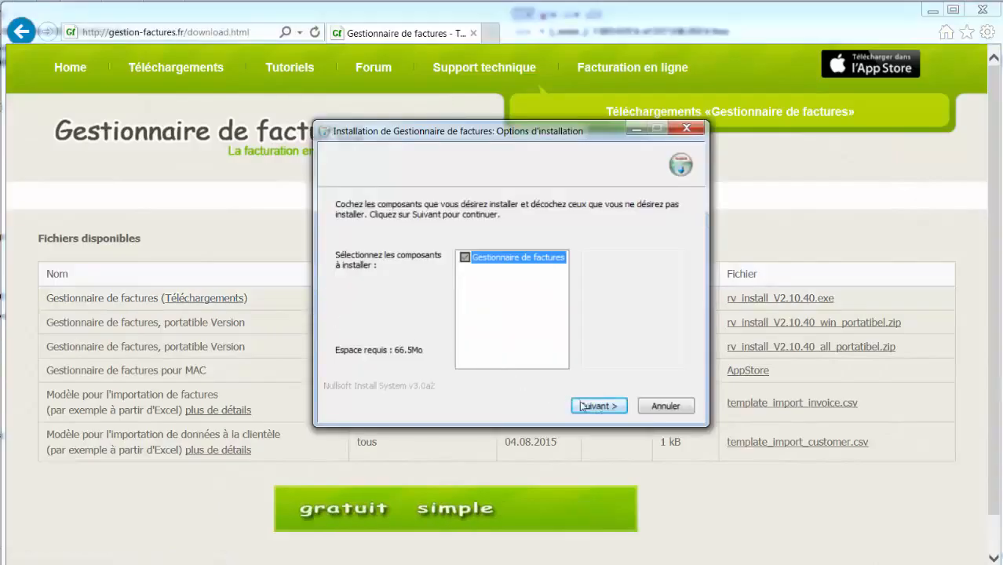
Step: Install Gestionnaire de factures with the default components and default folder, then finish the installer
click(623, 408)
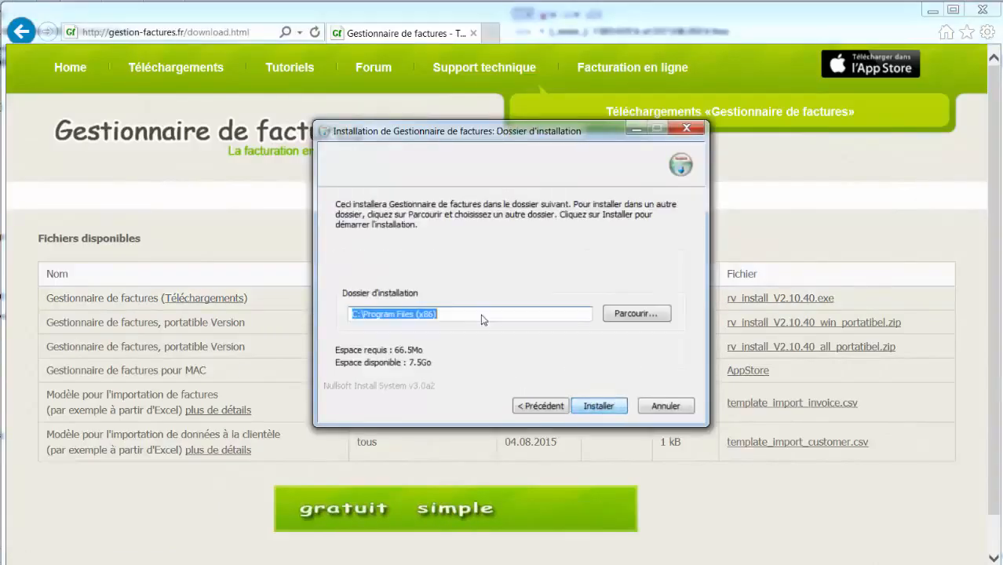
key(Return)
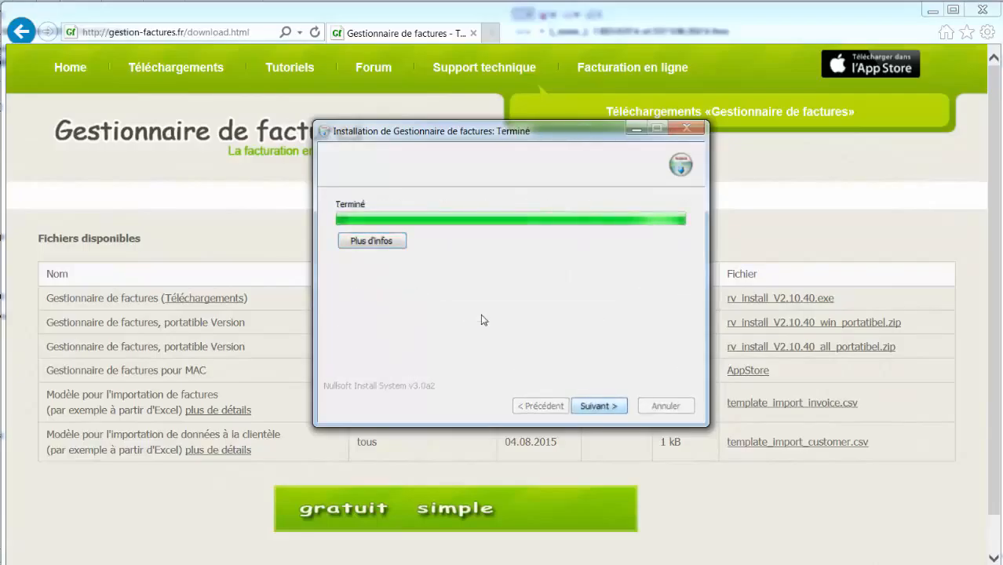
key(Return)
key(Return)
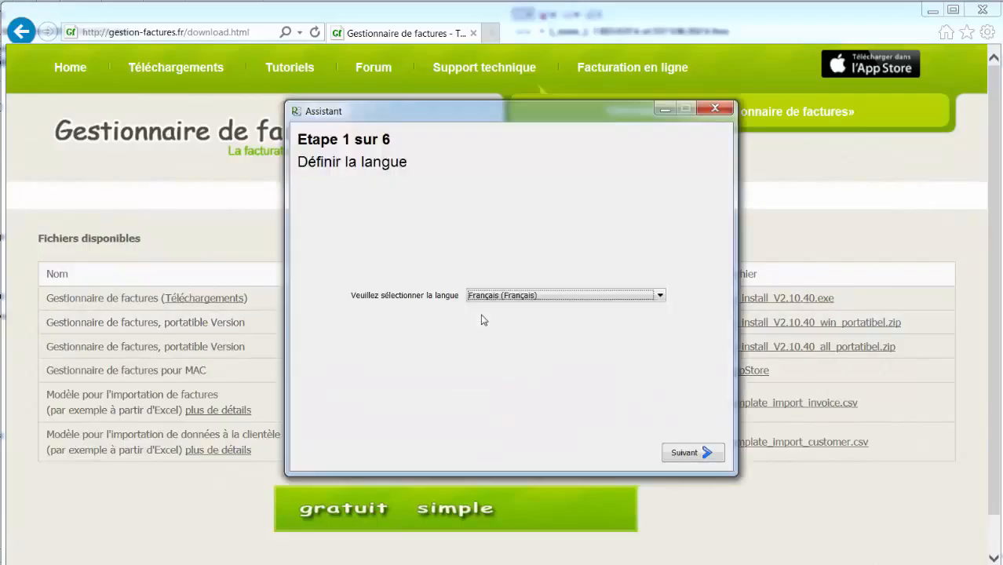
Step: Keep French, then enter the company name, street address, postal code and city, and country France
click(717, 460)
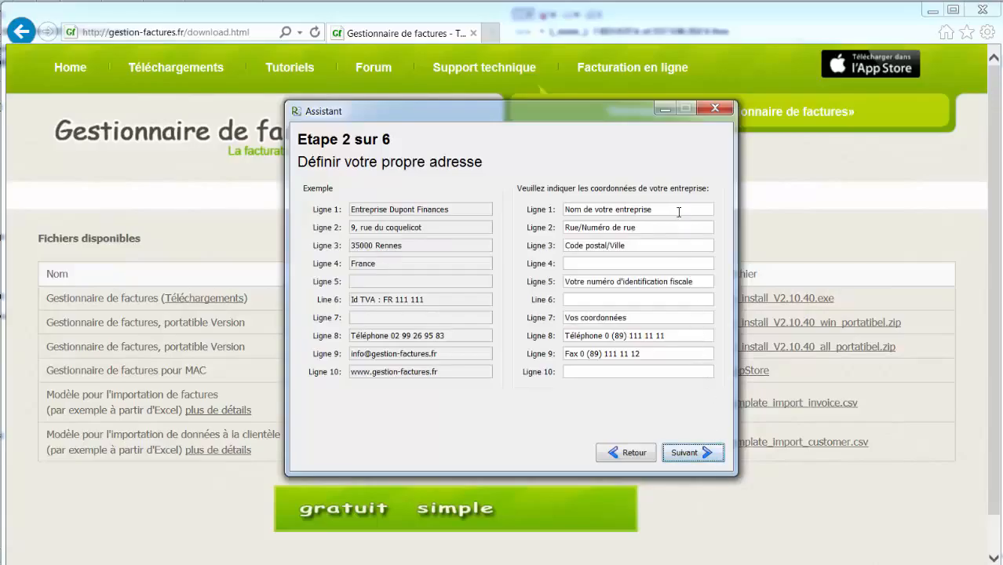
drag(678, 213, 506, 189)
text(Enterpreis Dupo)
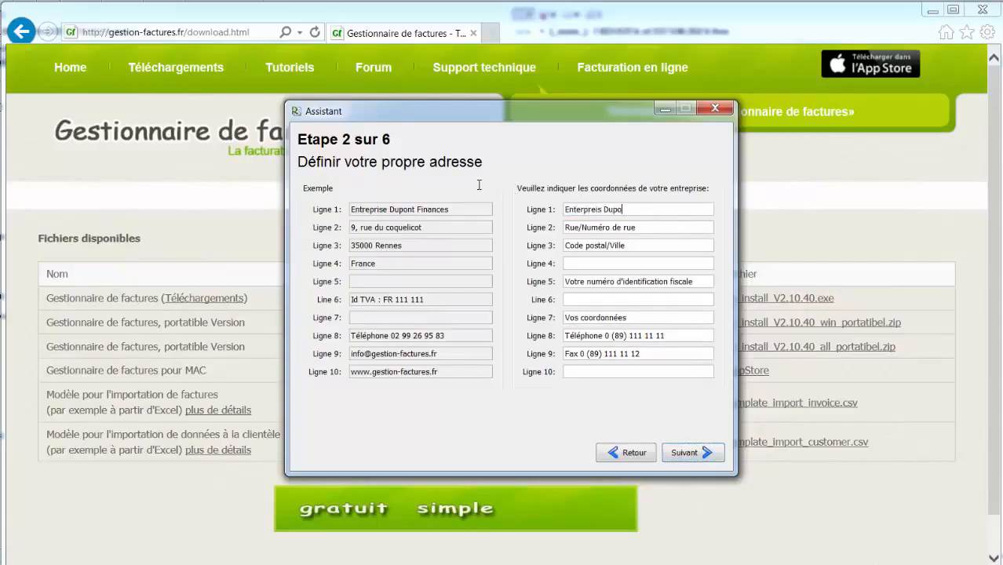
text(nt Finances)
key(Tab)
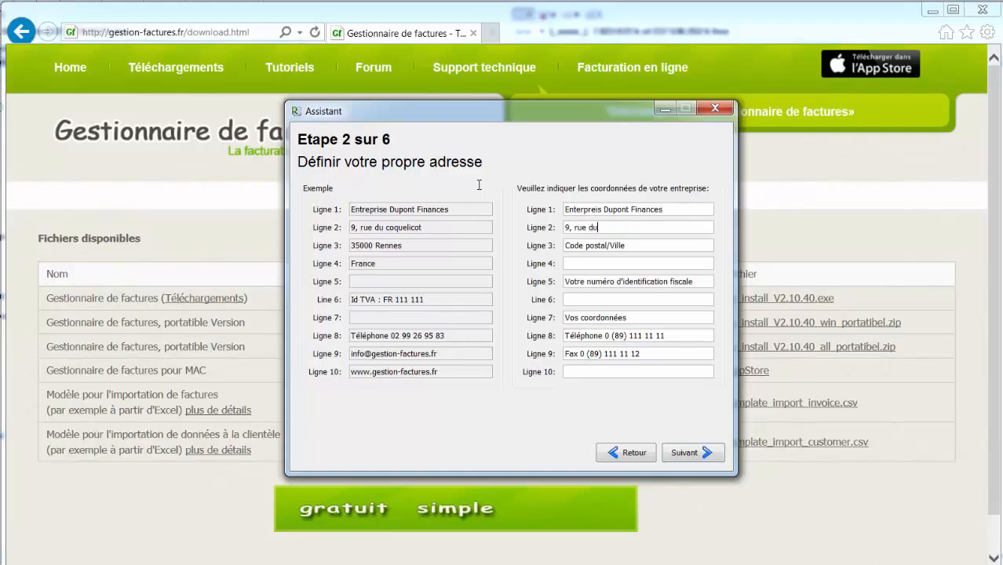
key(Tab)
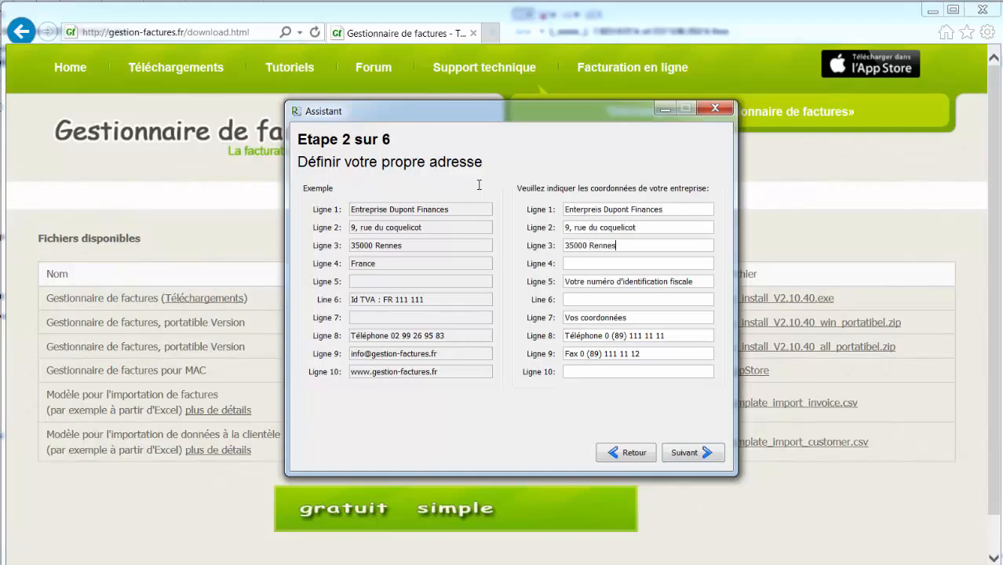
key(Tab)
text(France)
key(Tab)
key(Delete)
key(Tab)
key(Tab)
key(Delete)
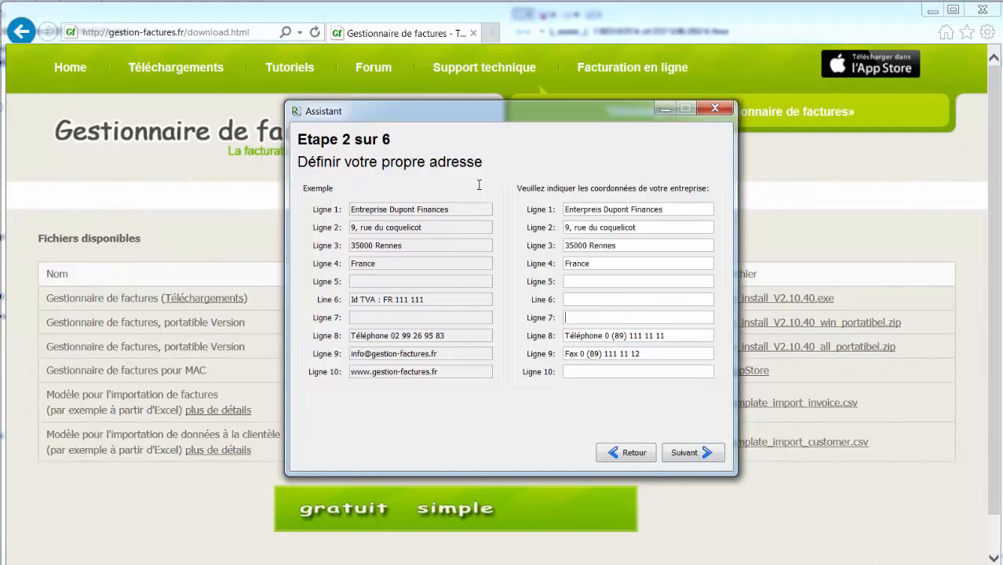
key(Tab)
key(Home)
key(ctrl+Right)
key(shift+End)
key(Tab)
key(Delete)
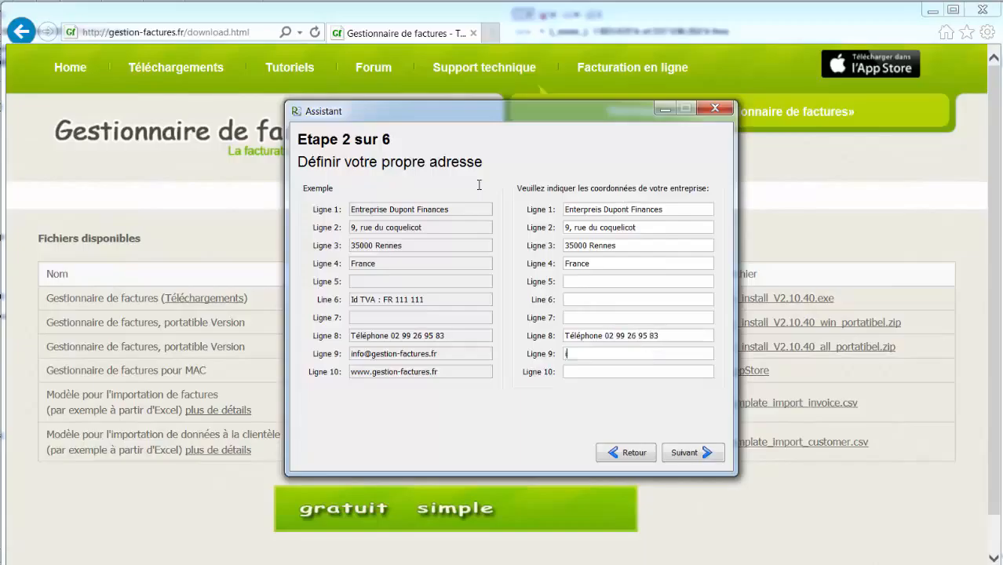
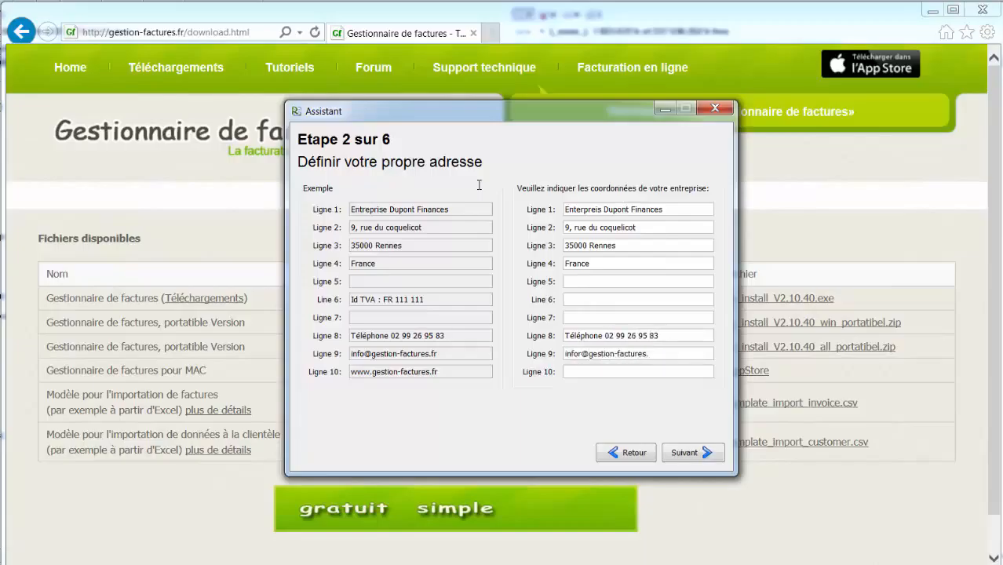
key(Tab)
text(www.gestion-factures.fr)
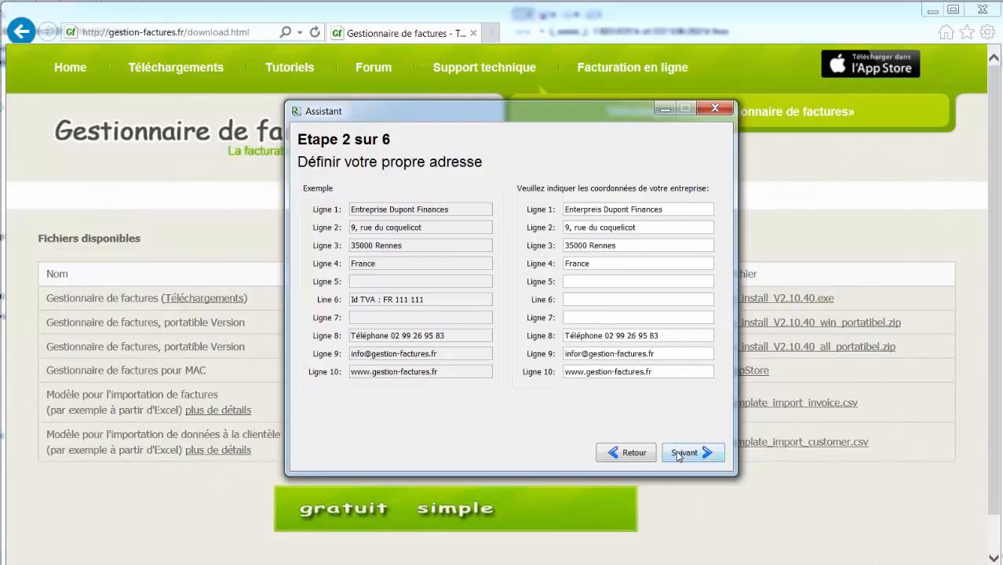
click(680, 455)
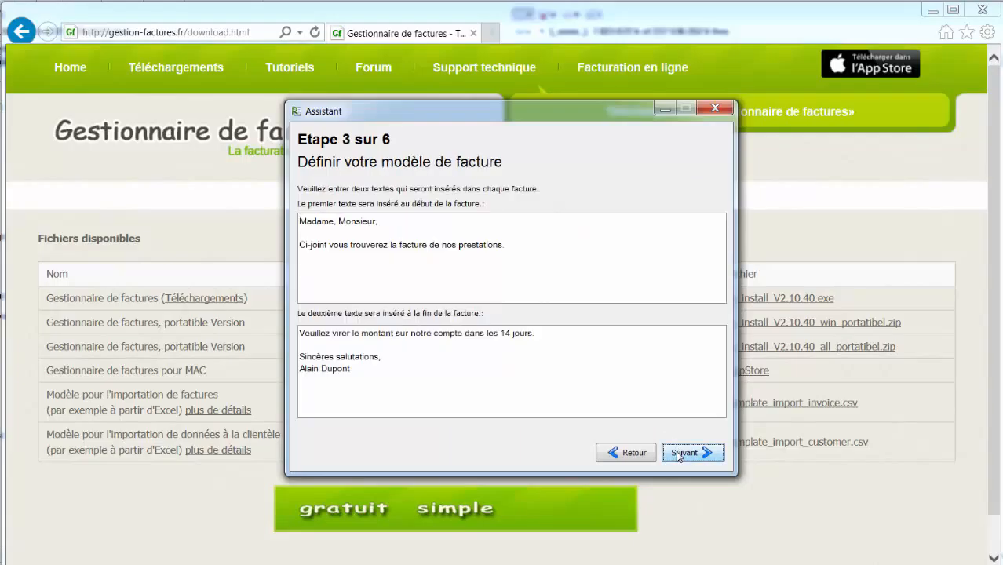
Step: Accept the default invoice texts and Virement payment method, skipping bank details
click(679, 455)
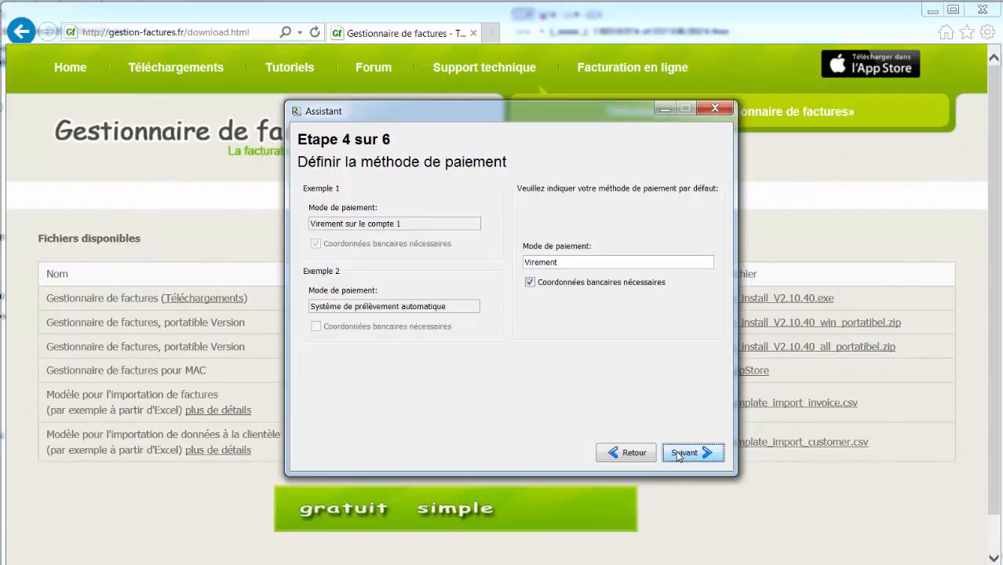
click(679, 455)
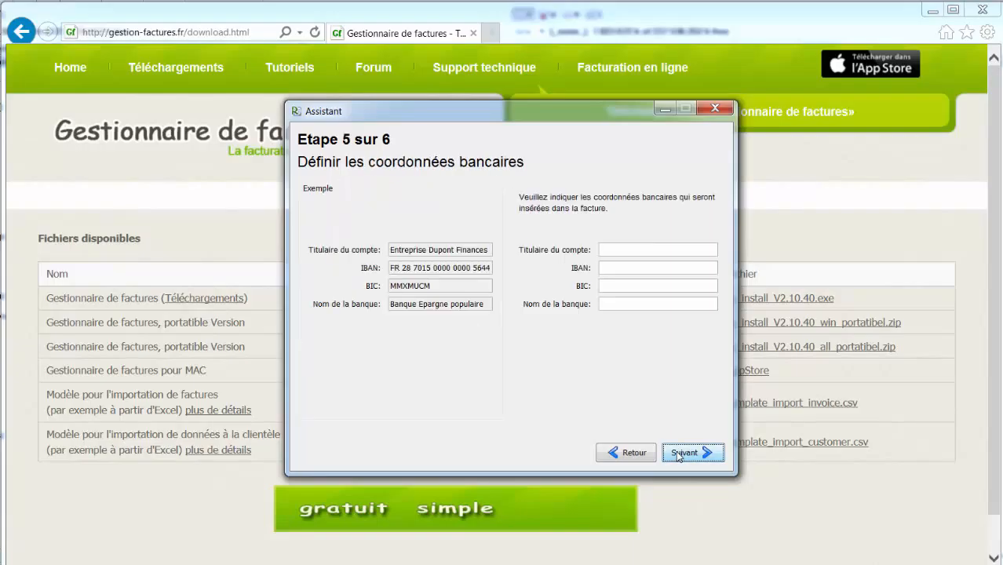
click(679, 454)
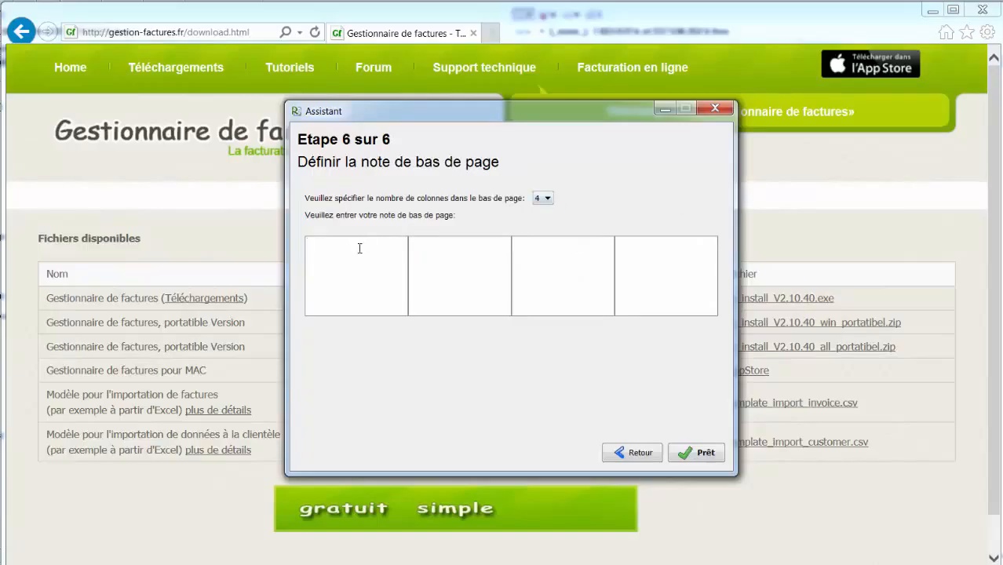
Step: Paste company, address, contact and bank details into the four footer columns and finish setup
click(454, 253)
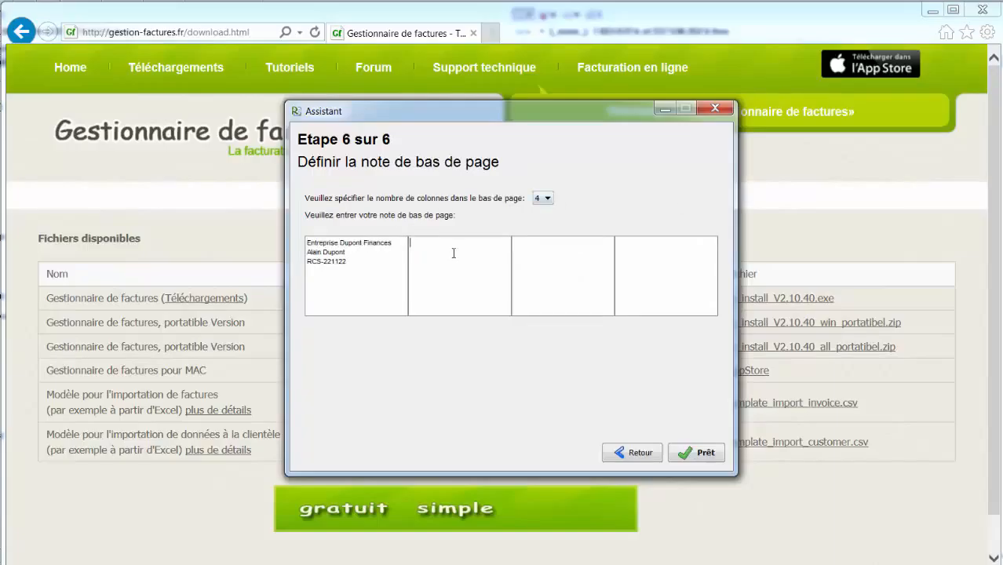
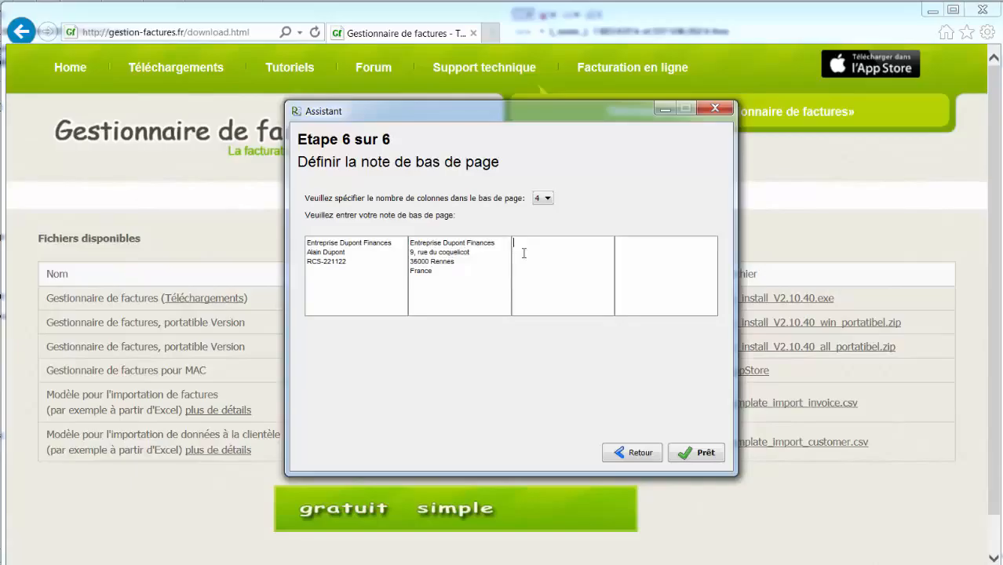
key(ctrl+v)
click(660, 280)
key(ctrl+v)
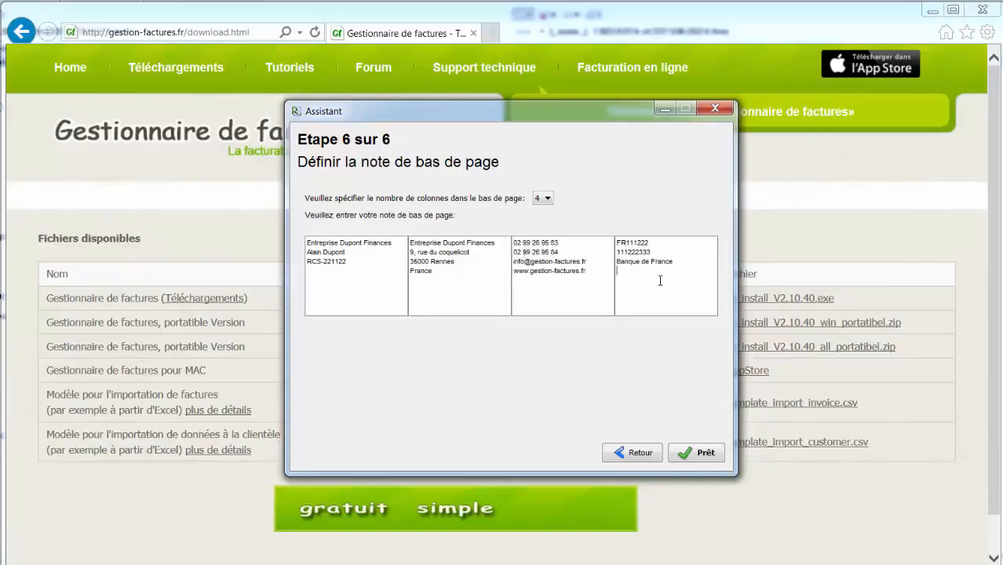
click(694, 452)
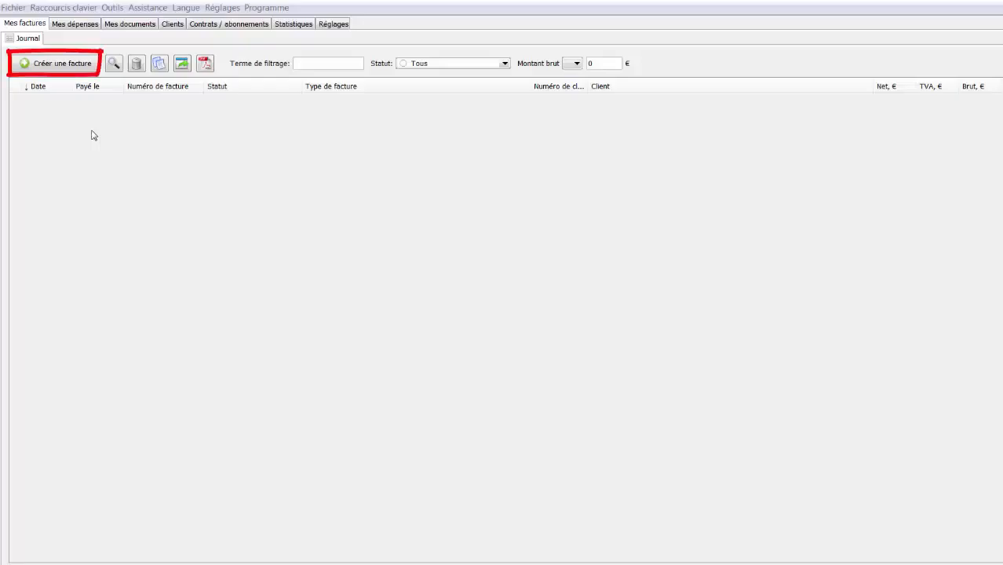
Step: Create a new invoice, Facture 1001, from the Journal tab
click(91, 68)
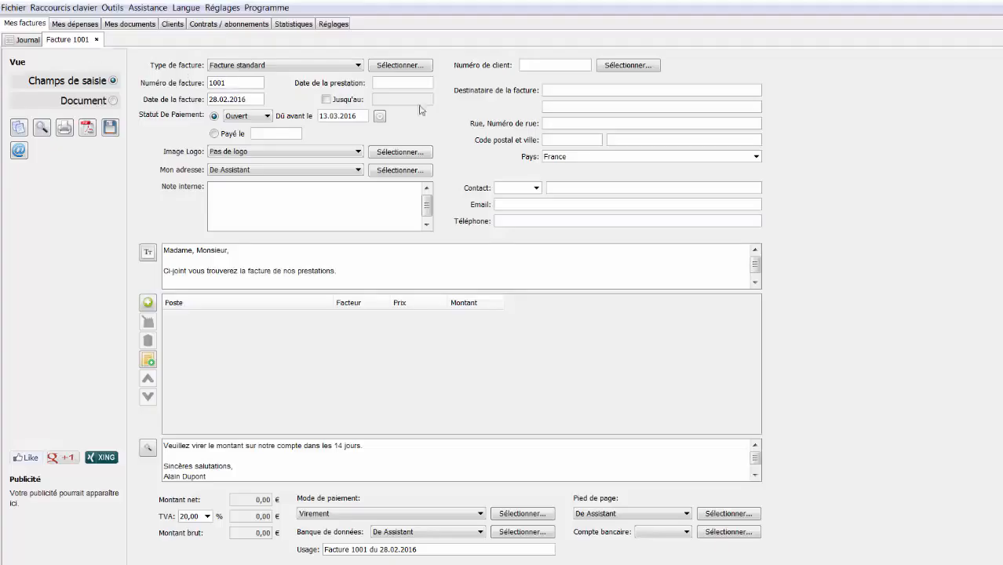
Step: Enter the customer's name, street, postal code and city as the invoice recipient
click(545, 91)
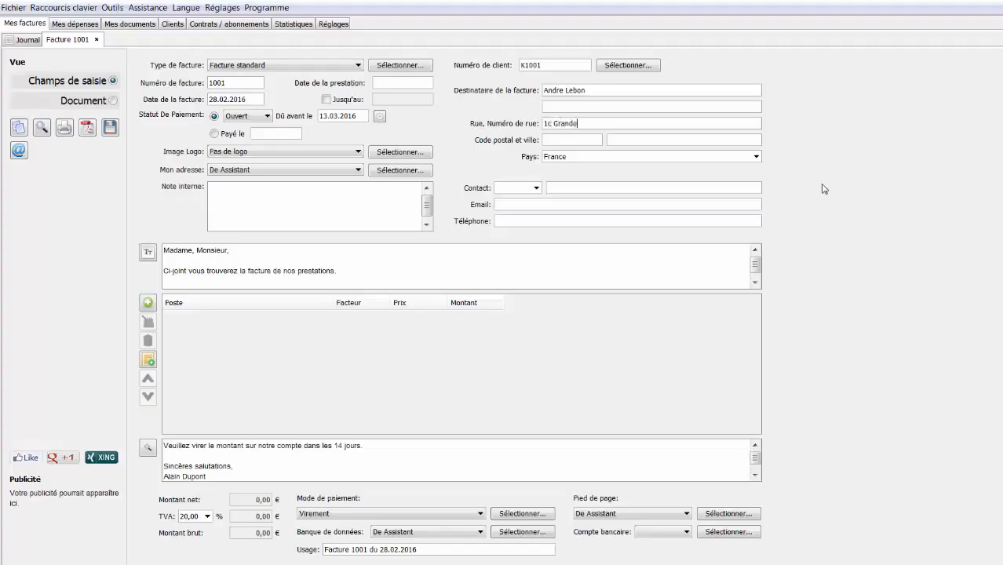
key(Tab)
key(Tab)
Step: Add a new item line 'PC réparation' priced at 20 to the invoice
click(149, 307)
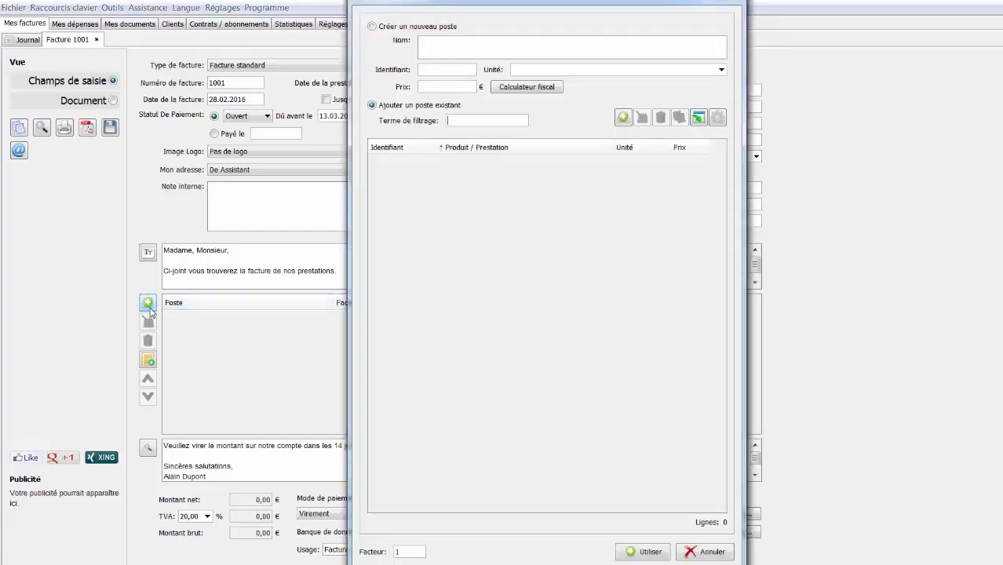
click(443, 51)
text(PC réparation)
key(Tab)
key(Tab)
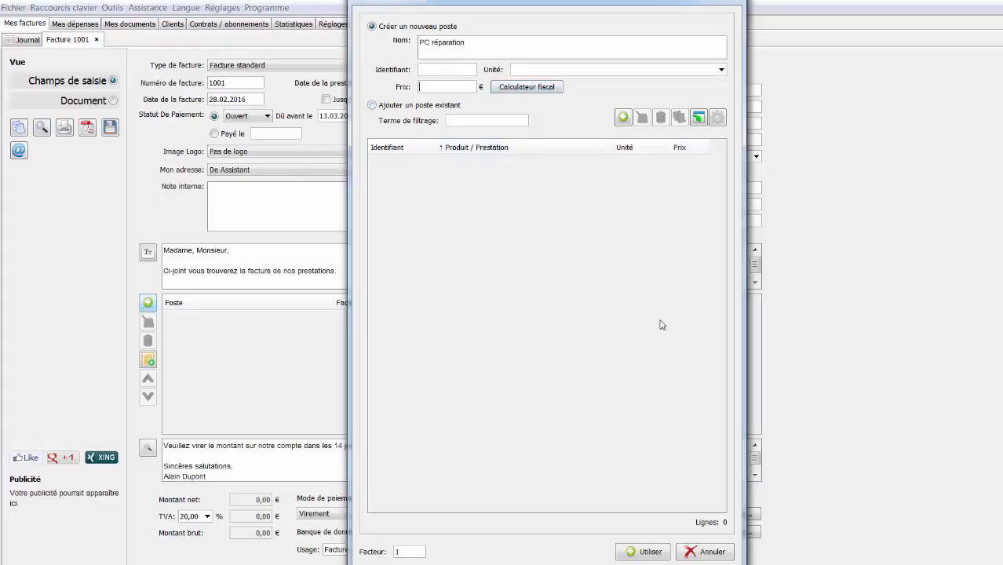
text(20)
key(Return)
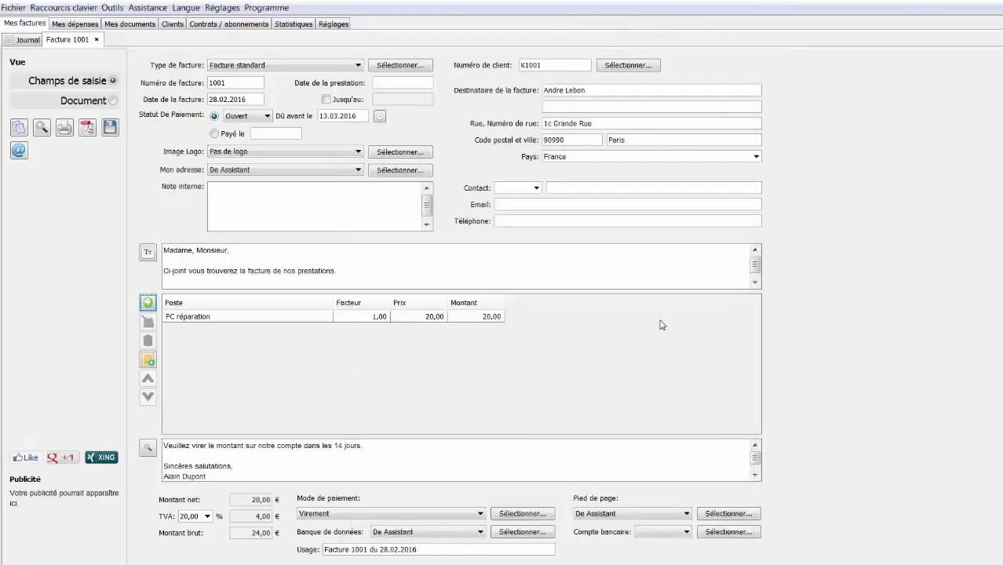
Step: Preview invoice 1001 in Document view, then return to the journal showing it at 24,00
click(112, 102)
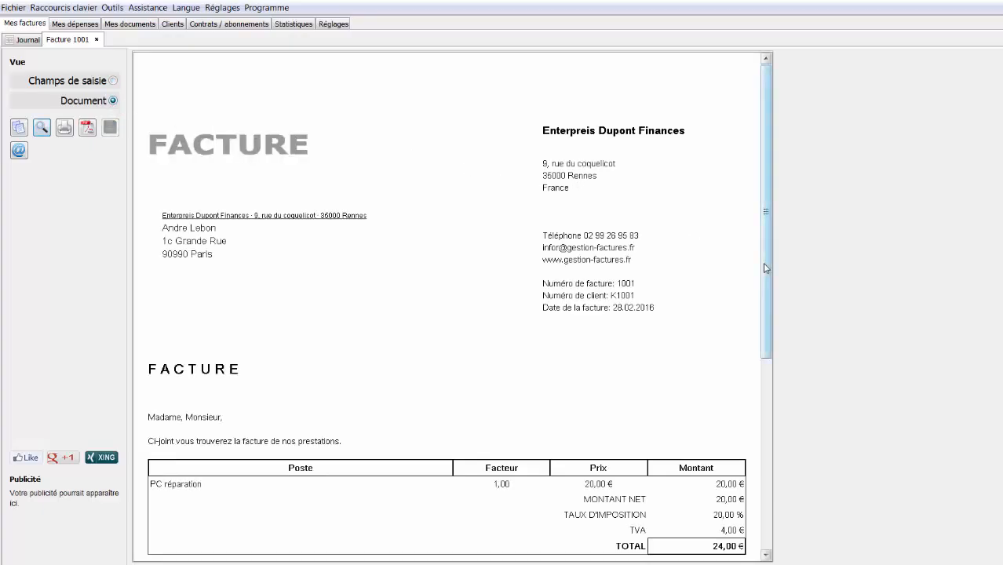
scroll(753, 302, down, 1)
scroll(752, 302, down, 5)
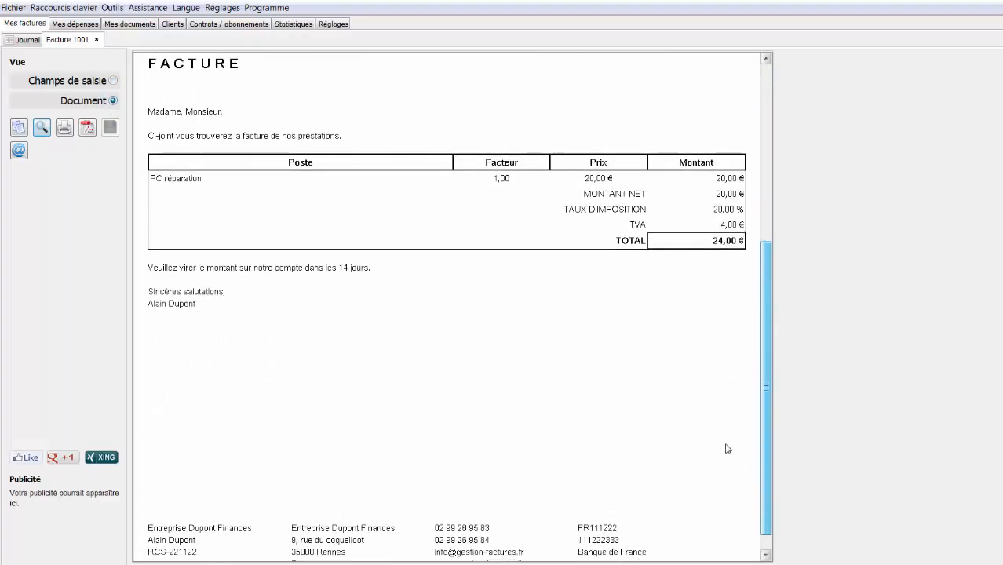
scroll(727, 455, up, 6)
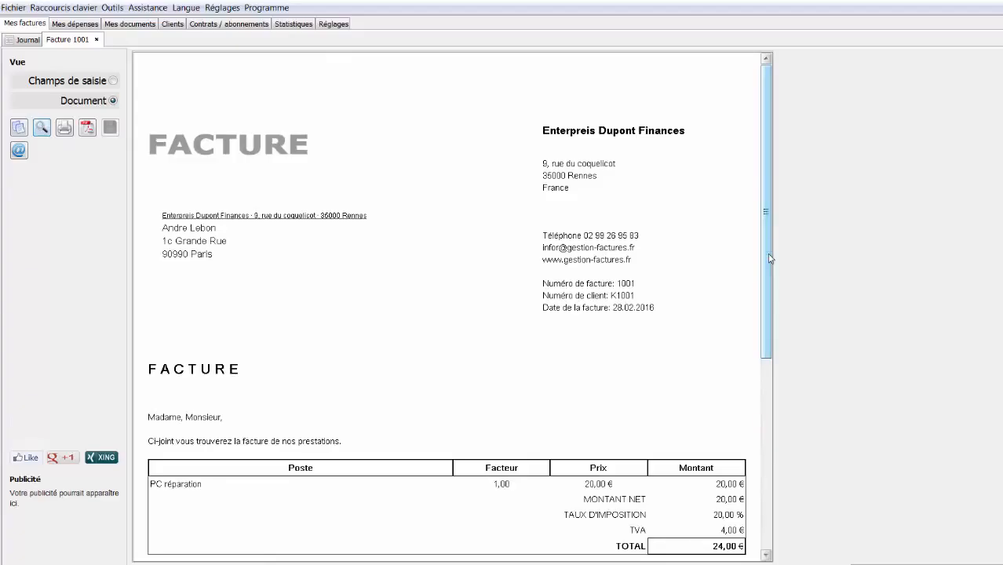
click(27, 41)
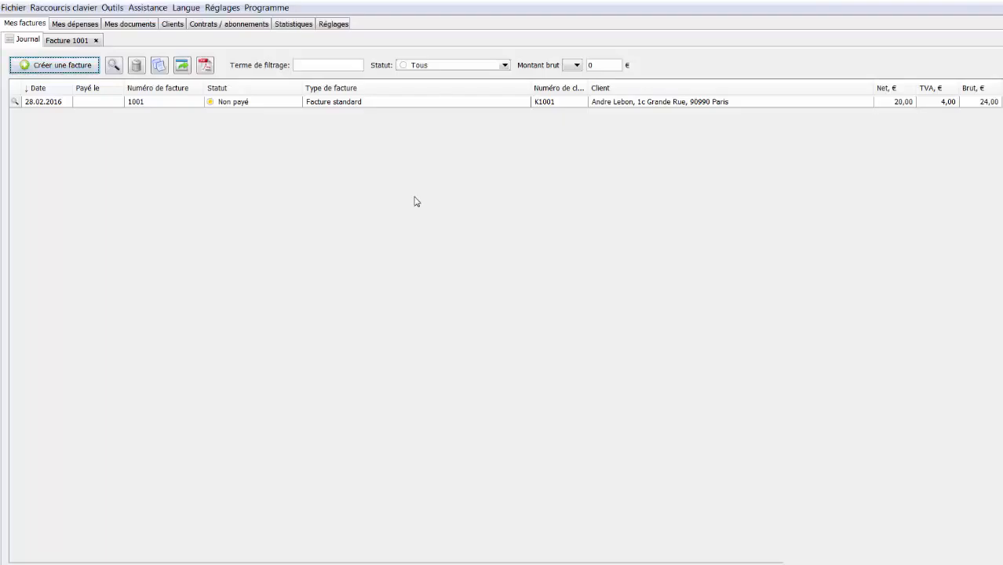
Step: Create invoice 1002 as a Nouvelle facture copied from invoice 1001
click(433, 105)
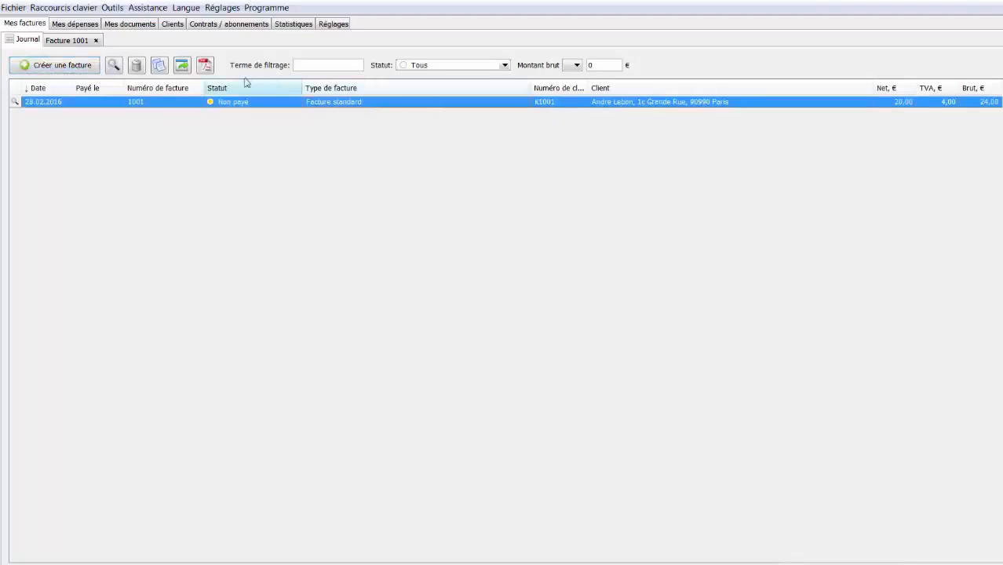
click(160, 67)
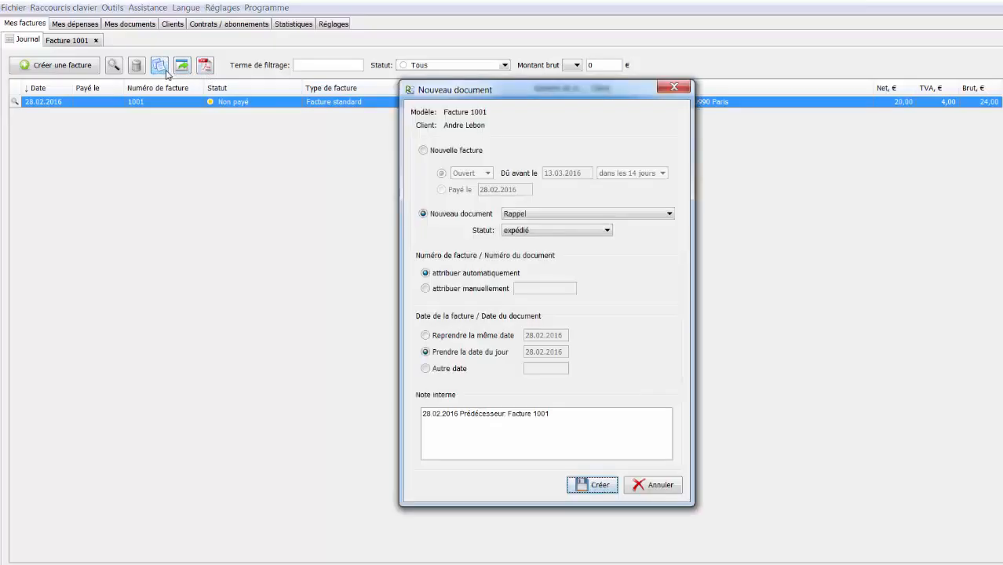
click(445, 153)
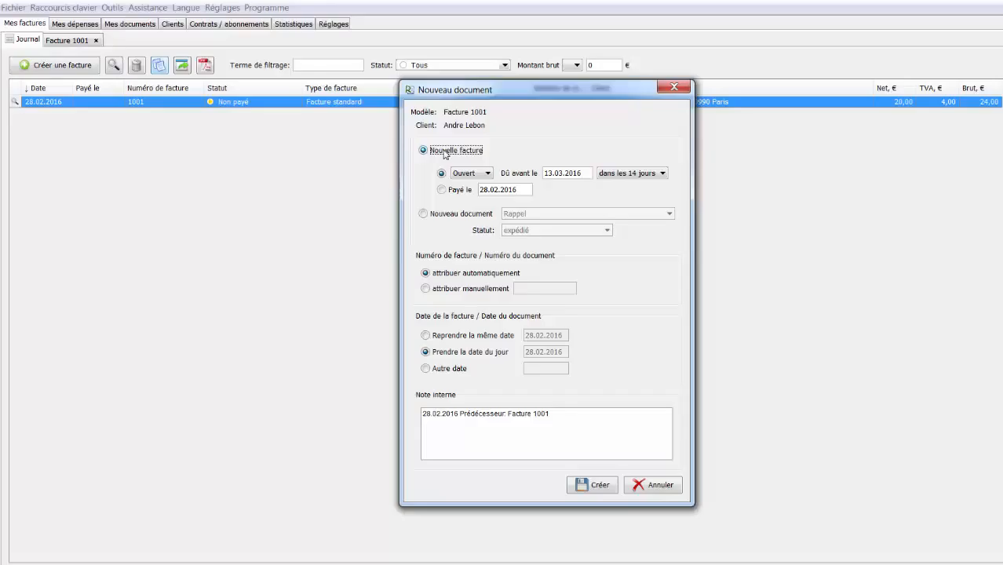
click(582, 486)
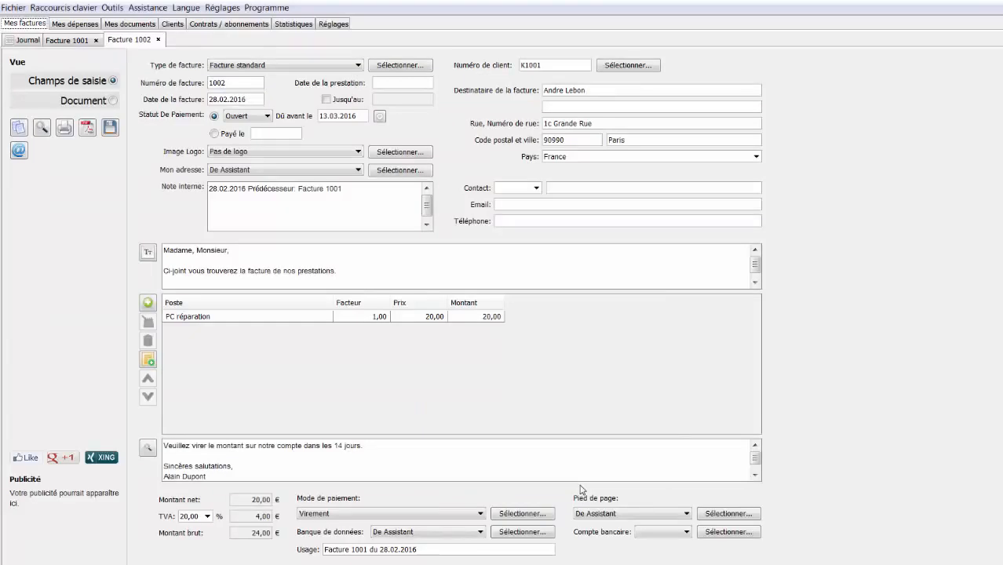
Step: Reprice PC réparation on invoice 1002 to 25 (total 30,00), preview it, and return to the journal
click(299, 318)
double_click(299, 318)
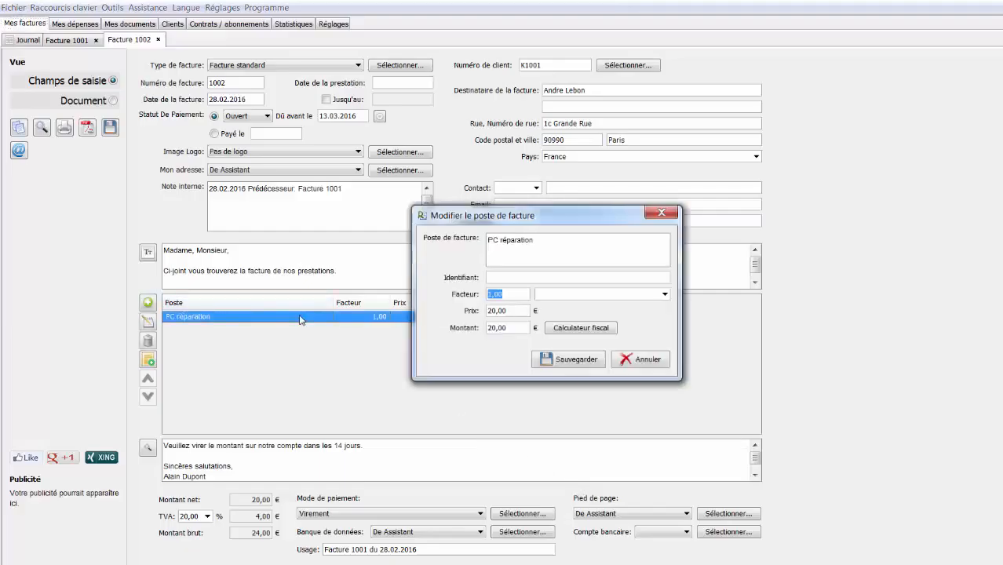
key(Tab)
text(25)
key(Return)
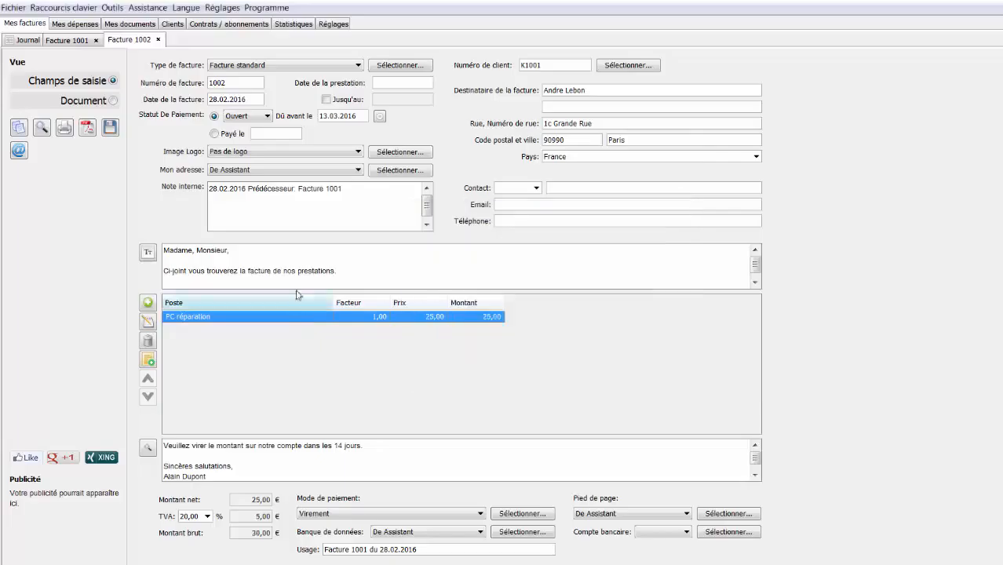
click(113, 102)
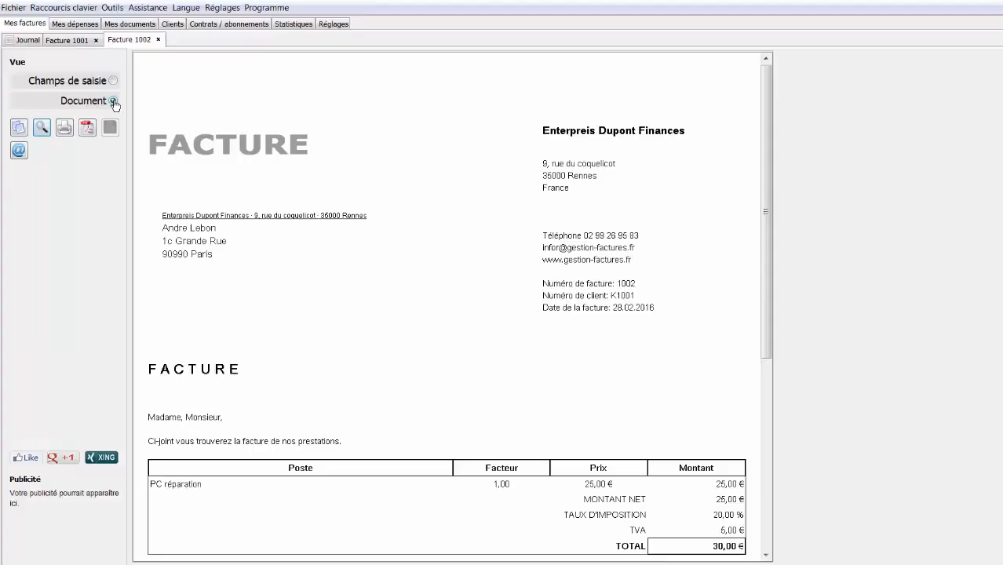
click(30, 42)
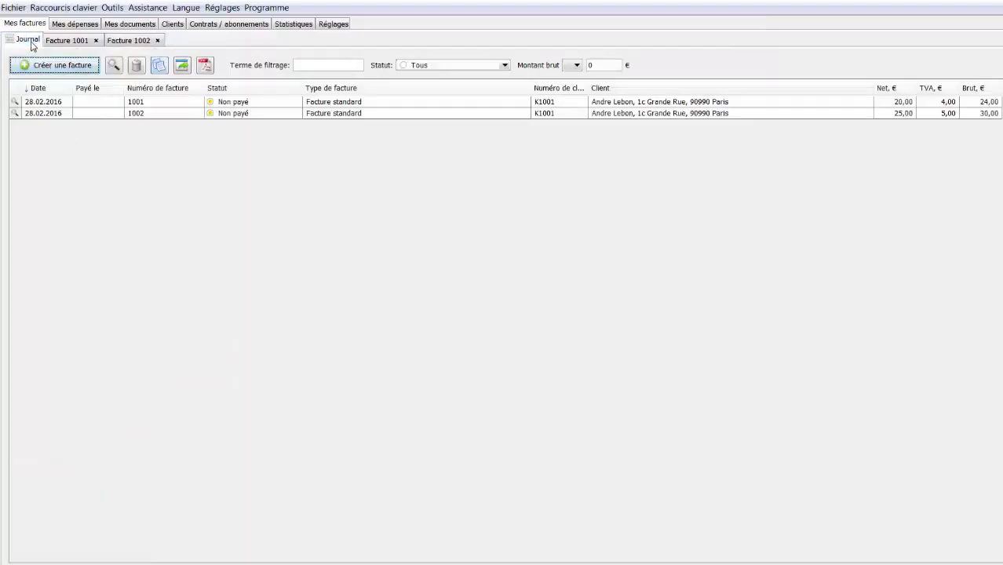